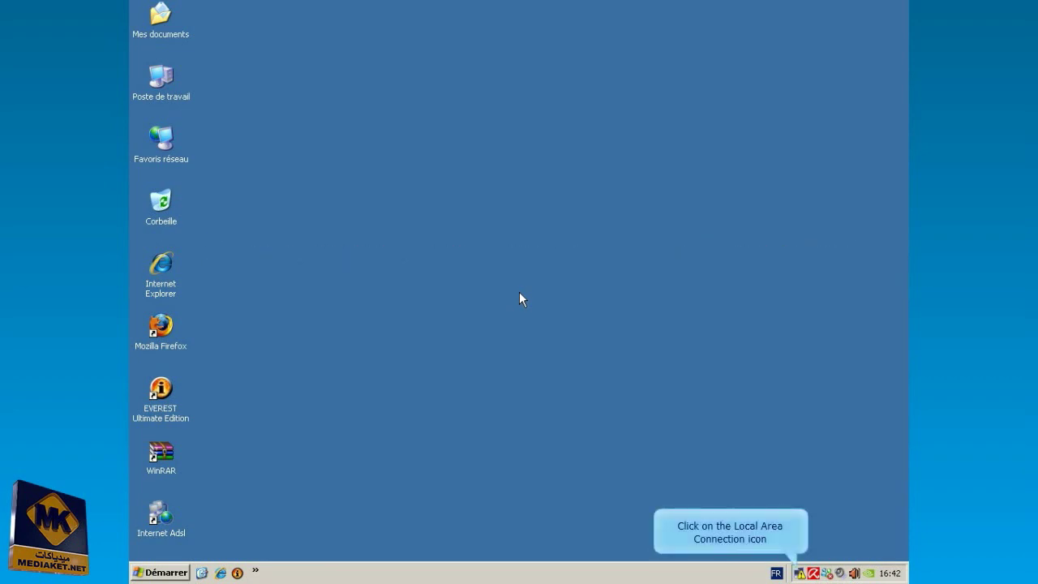
- From the tray icon, open the Local Area Connection's Protocole Internet (TCP/IP) properties
{"action": "left_click", "coordinate": [799, 573]}
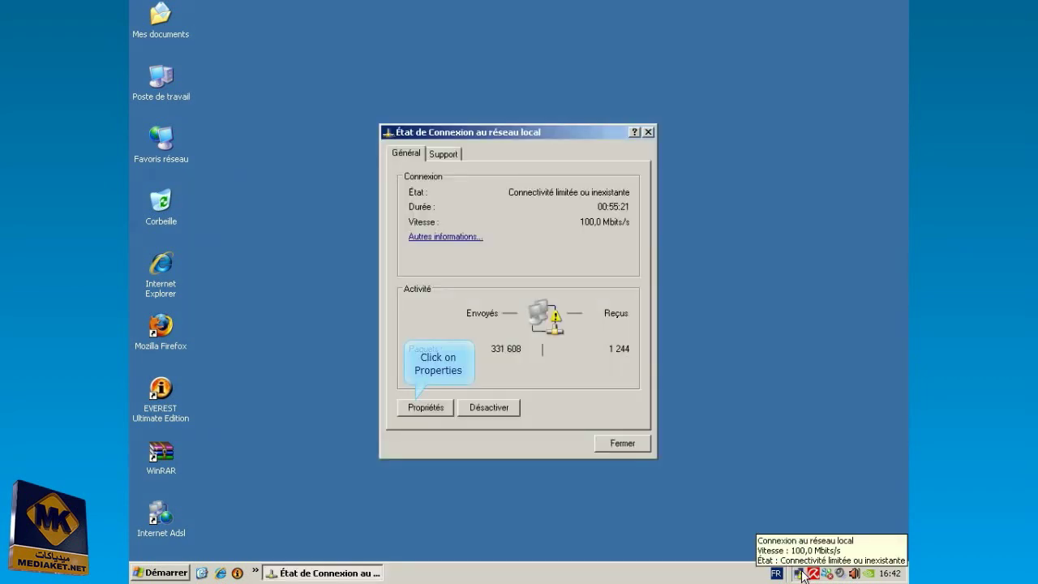
{"action": "left_click", "coordinate": [418, 407]}
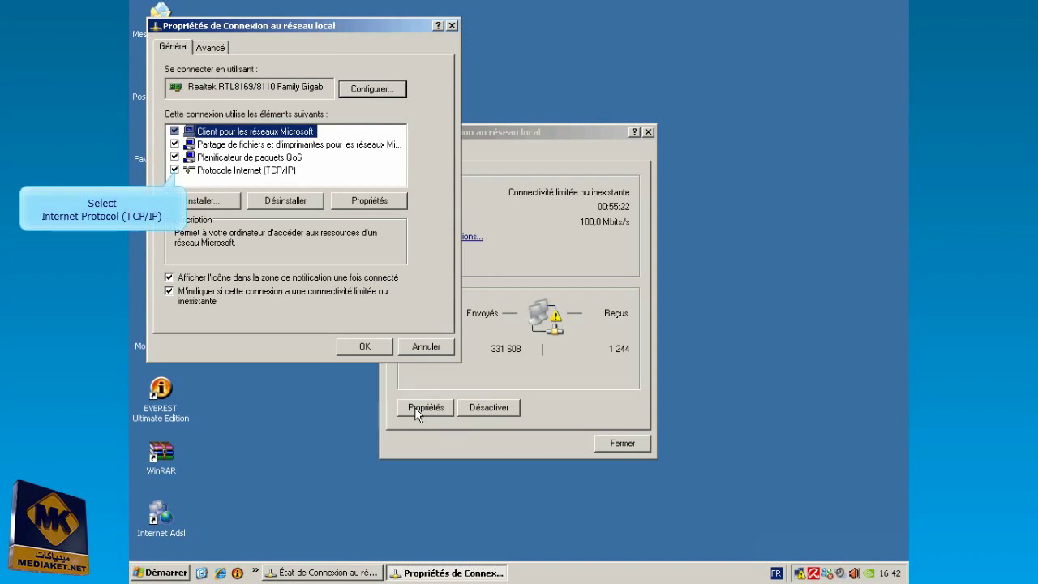
{"action": "left_click", "coordinate": [248, 170]}
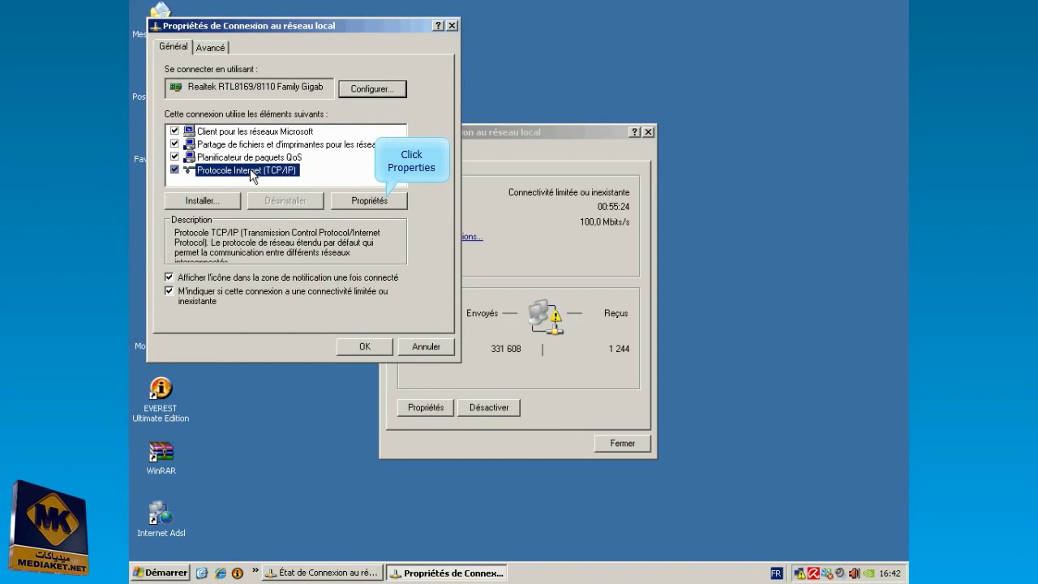
{"action": "left_click", "coordinate": [380, 204]}
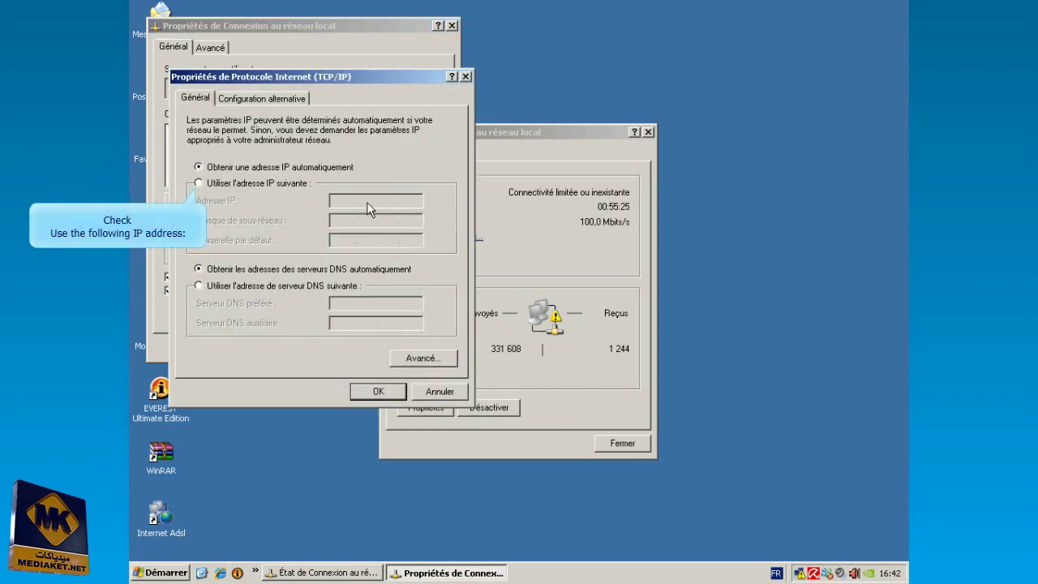
- Give the LAN adapter static IP 192.168.1.2 with mask 255.255.255.0 and apply it
{"action": "left_click", "coordinate": [226, 186]}
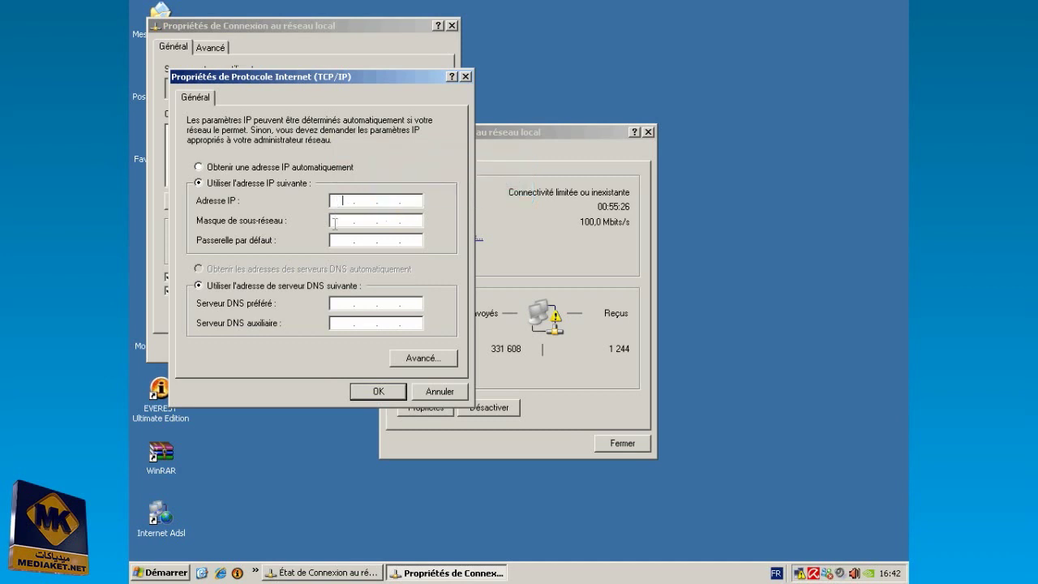
{"action": "type", "text": "192.168.1.2"}
{"action": "left_click", "coordinate": [334, 223]}
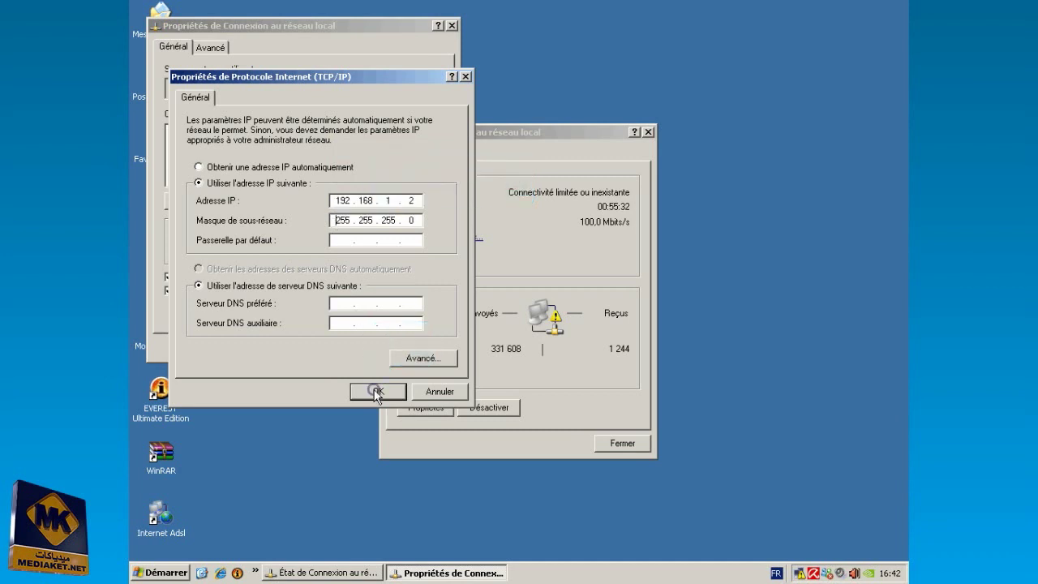
{"action": "left_click", "coordinate": [375, 390]}
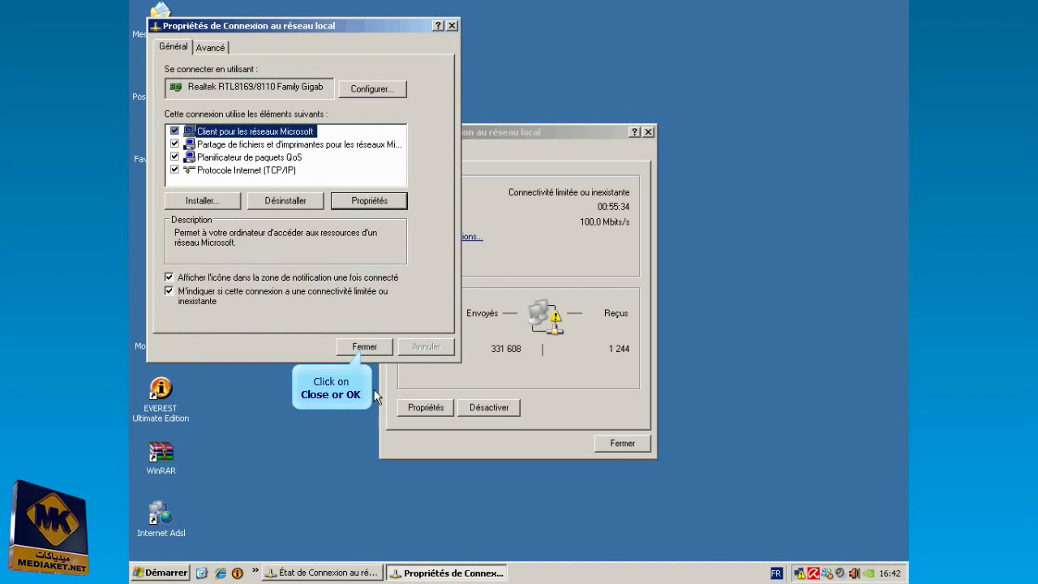
{"action": "left_click", "coordinate": [364, 346]}
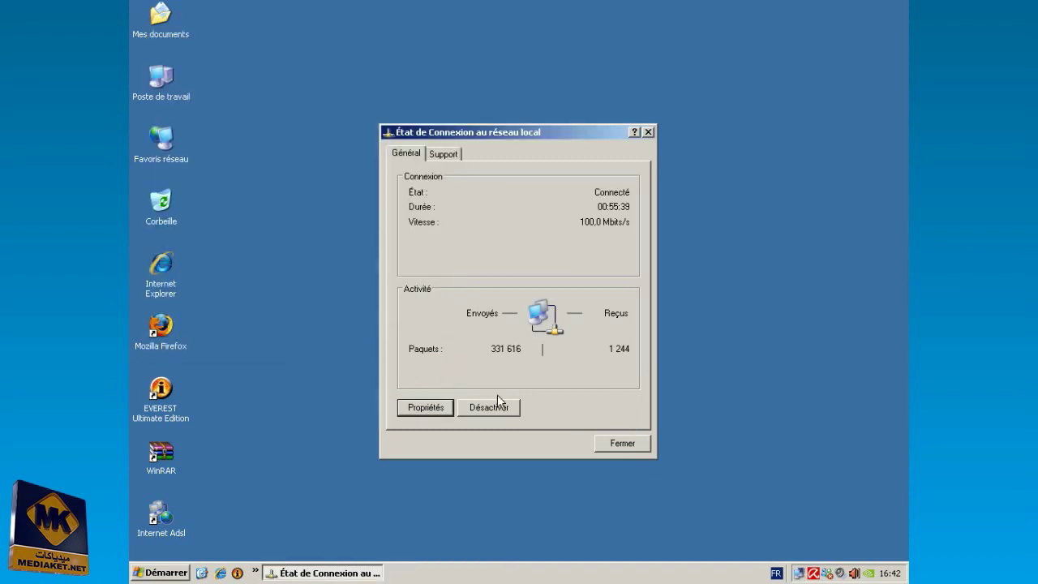
- Close the status window, browse to 192.168.1.1 in Internet Explorer and log in with the router's admin credentials
{"action": "left_click", "coordinate": [620, 443]}
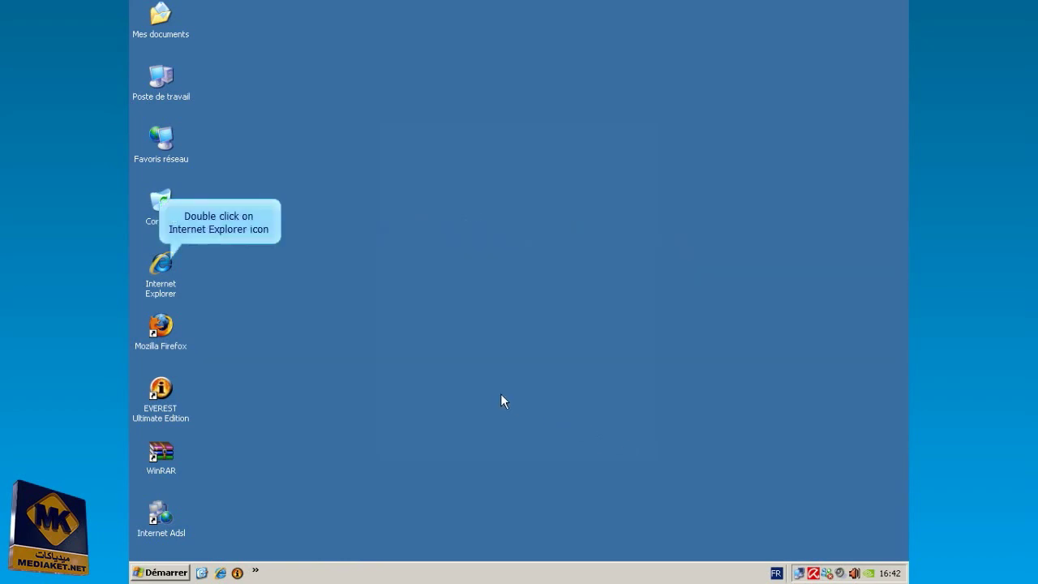
{"action": "double_click", "coordinate": [164, 265]}
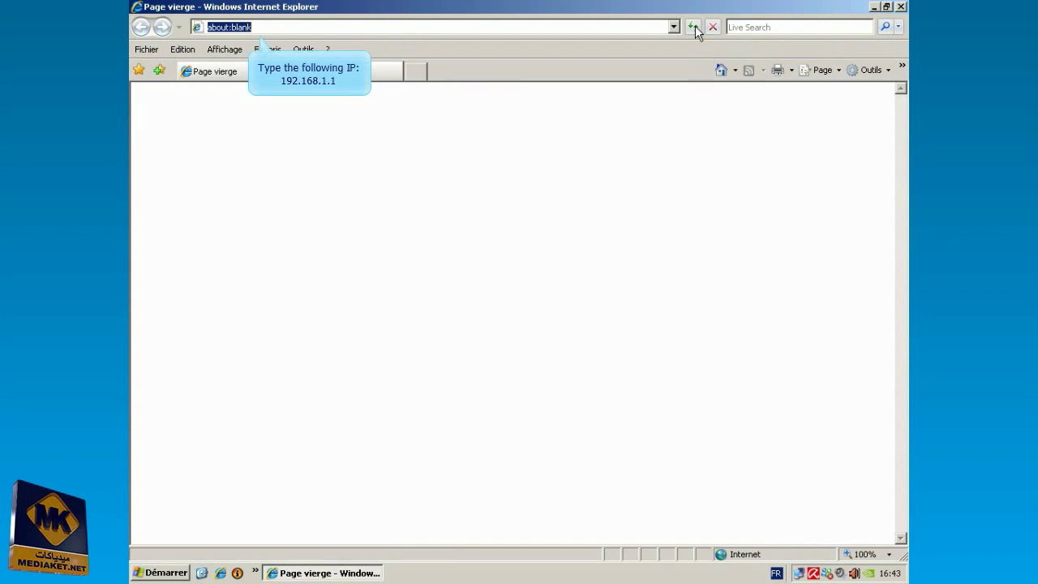
{"action": "type", "text": "192.168.1.1"}
{"action": "key", "text": "Return"}
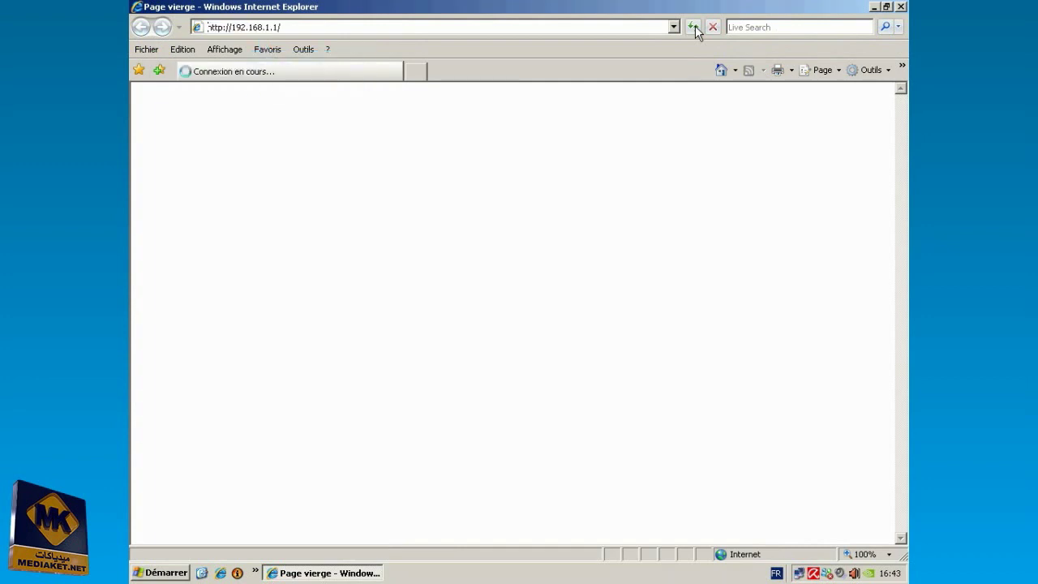
{"action": "type", "text": "admin"}
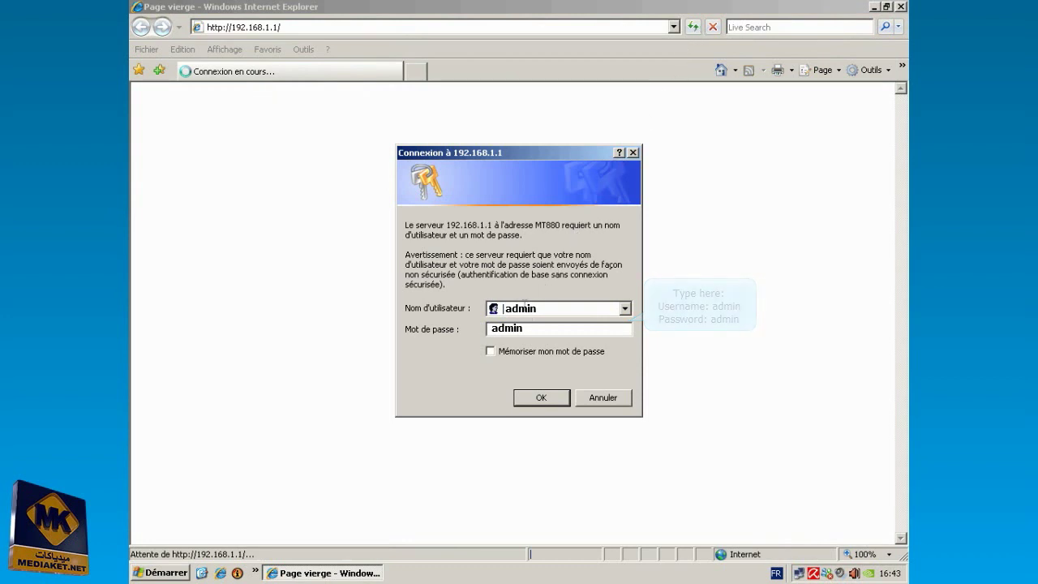
{"action": "left_click", "coordinate": [541, 398]}
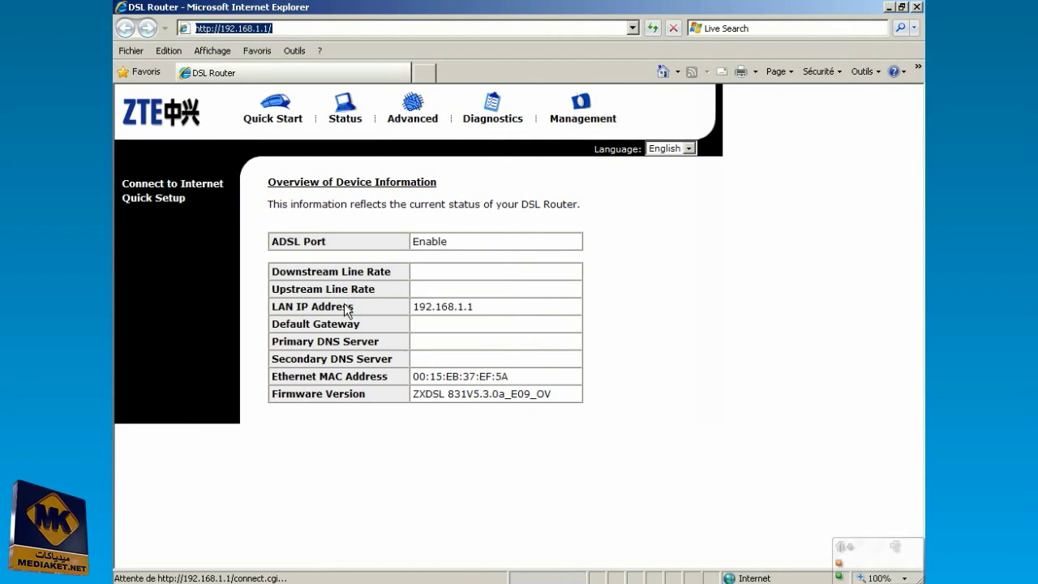
- Start Quick Setup and change the ATM values to VPI 0 and VCI 35
{"action": "left_click", "coordinate": [166, 199]}
{"action": "double_click", "coordinate": [316, 318]}
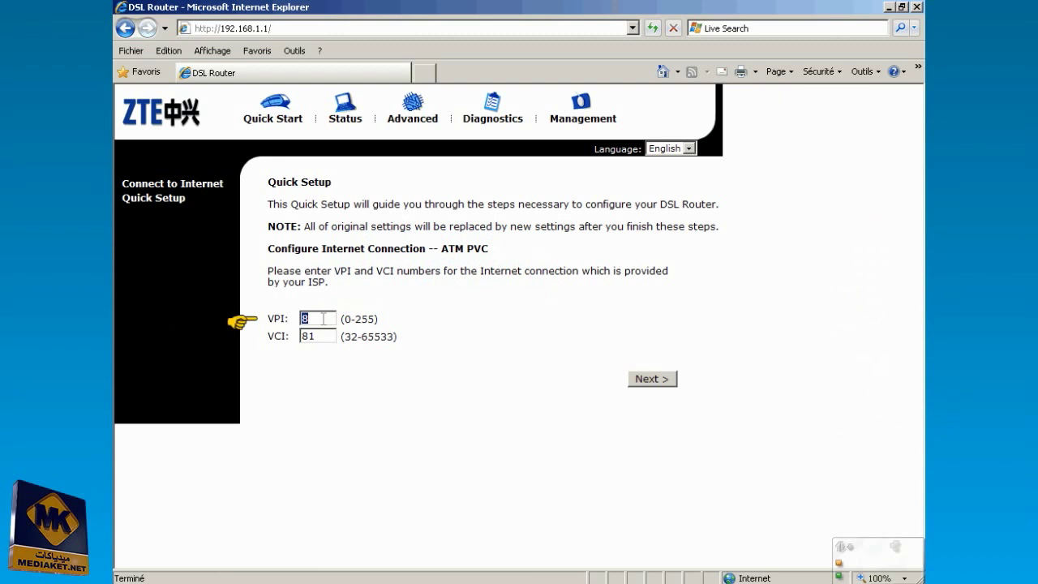
{"action": "type", "text": "0"}
{"action": "double_click", "coordinate": [328, 336]}
{"action": "type", "text": "35"}
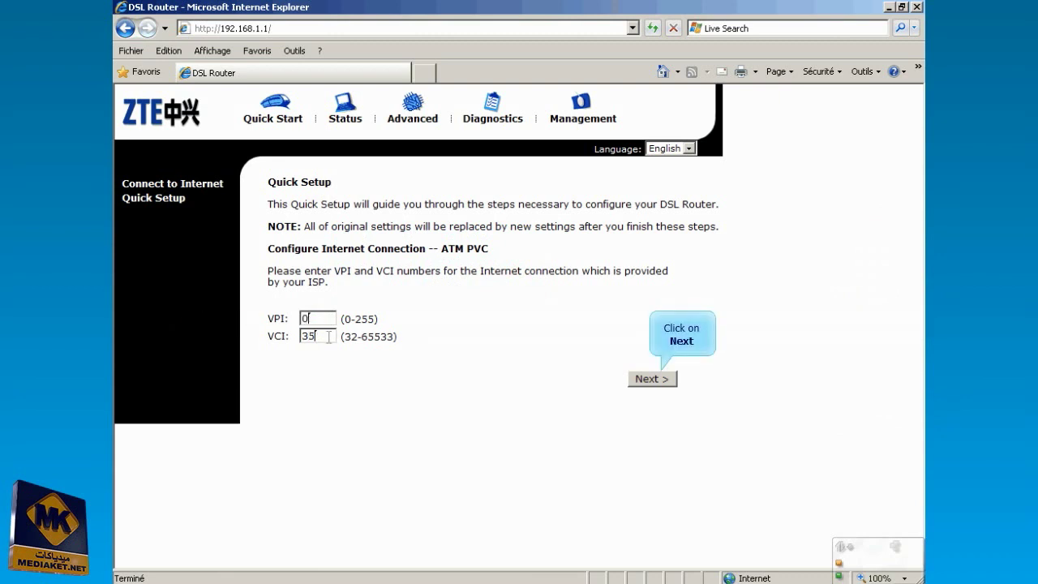
- Select PPP over Ethernet (PPPoE) as the connection type and tick Enable NAT
{"action": "left_click", "coordinate": [651, 378]}
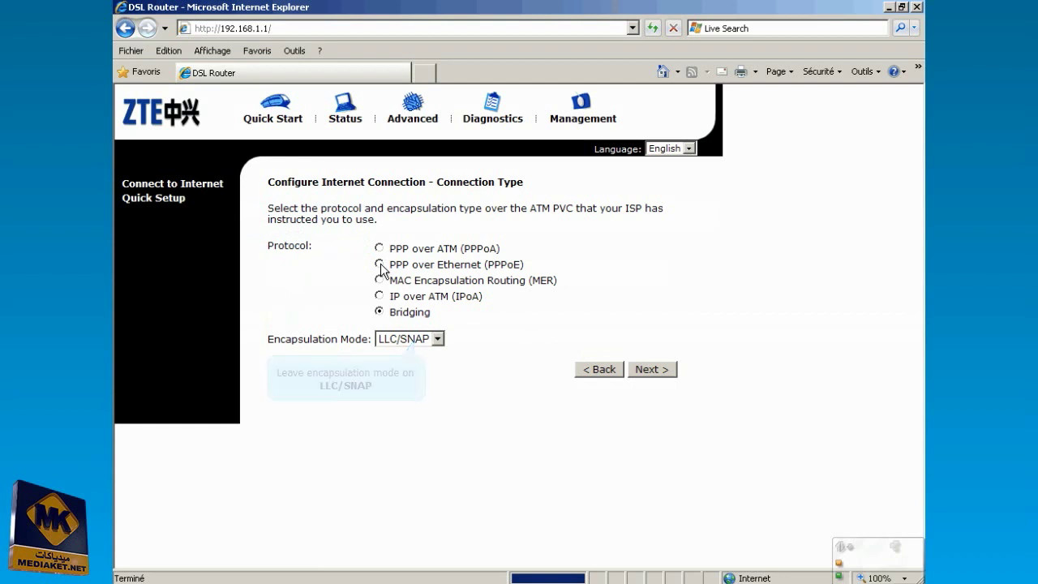
{"action": "left_click", "coordinate": [380, 265]}
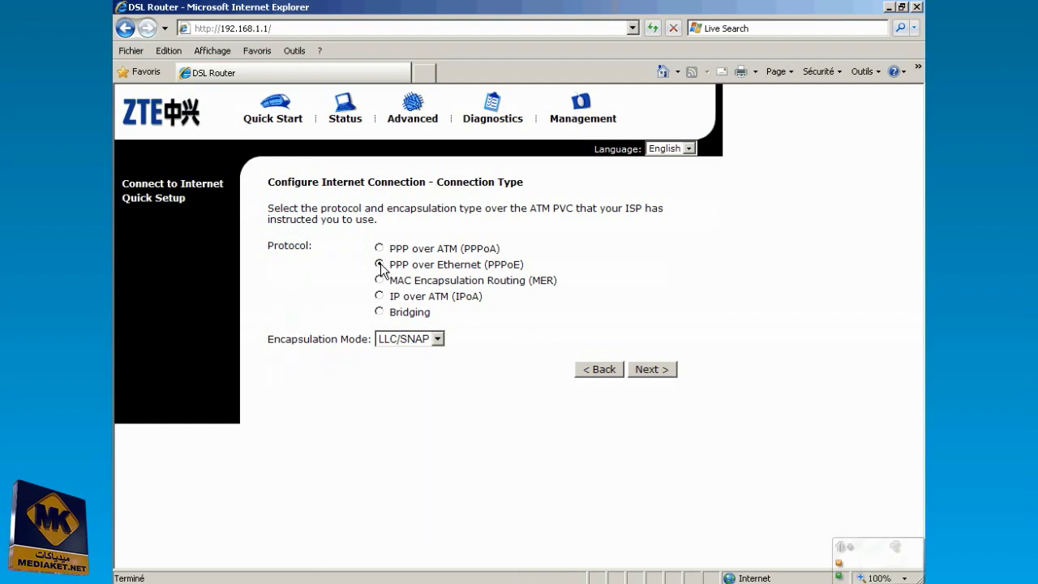
{"action": "left_click", "coordinate": [653, 372]}
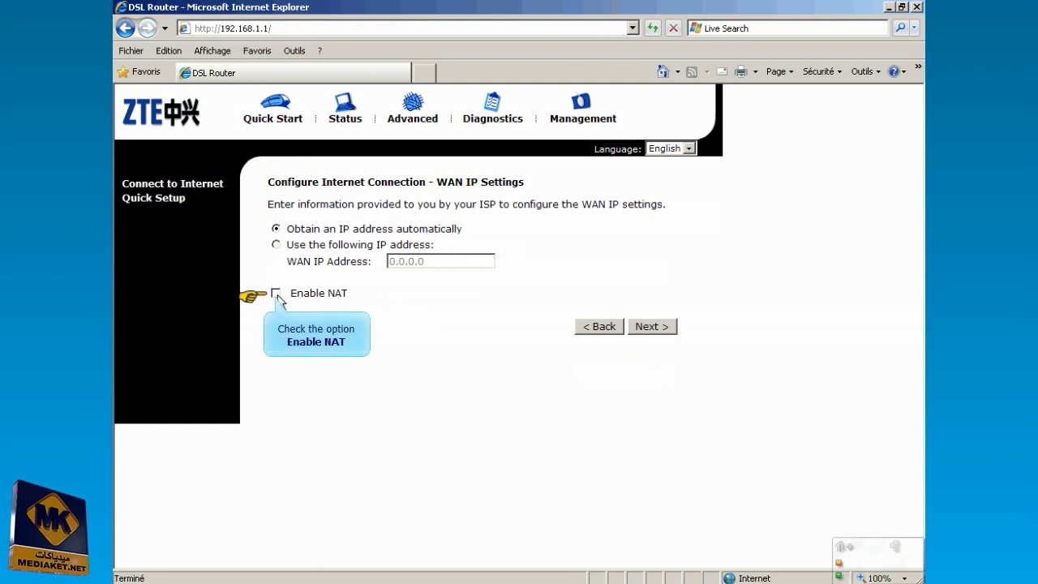
{"action": "left_click", "coordinate": [276, 294]}
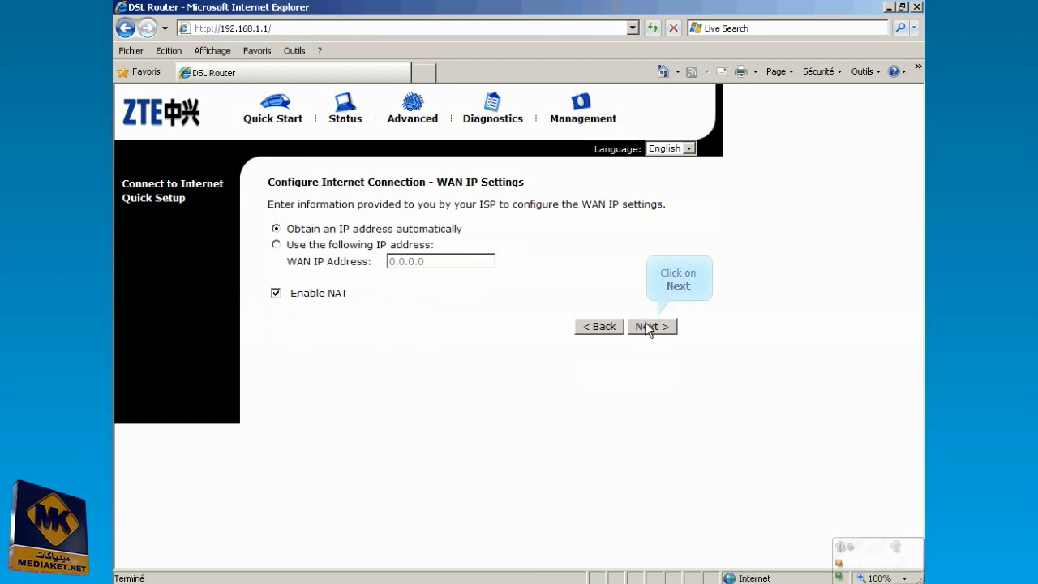
- Enter the ISP's PPP user name and password, keep Always Online, and continue to LAN settings
{"action": "left_click", "coordinate": [650, 327]}
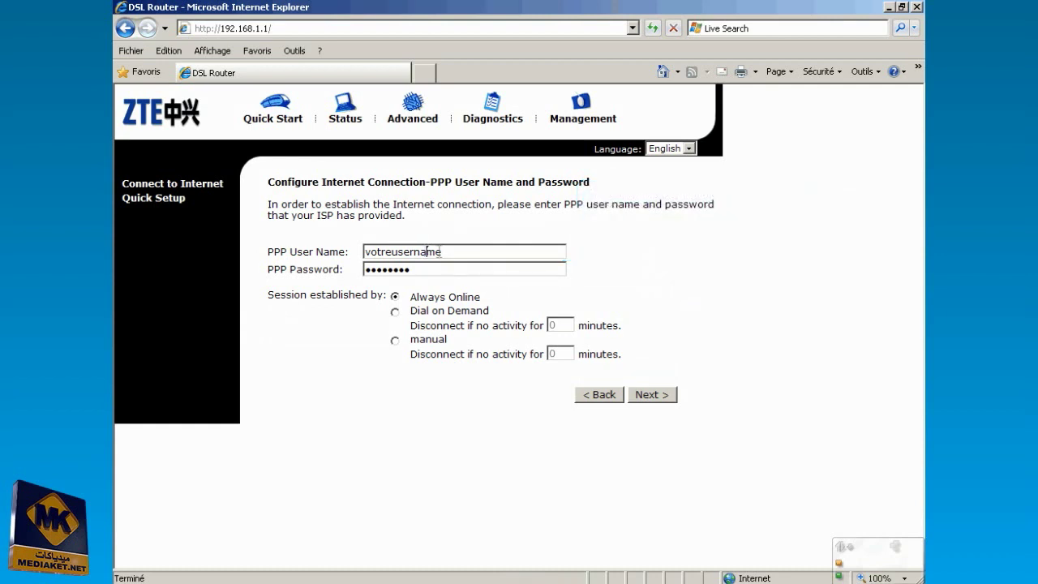
{"action": "double_click", "coordinate": [451, 252]}
{"action": "type", "text": "identifiant"}
{"action": "double_click", "coordinate": [428, 271]}
{"action": "type", "text": "••••••"}
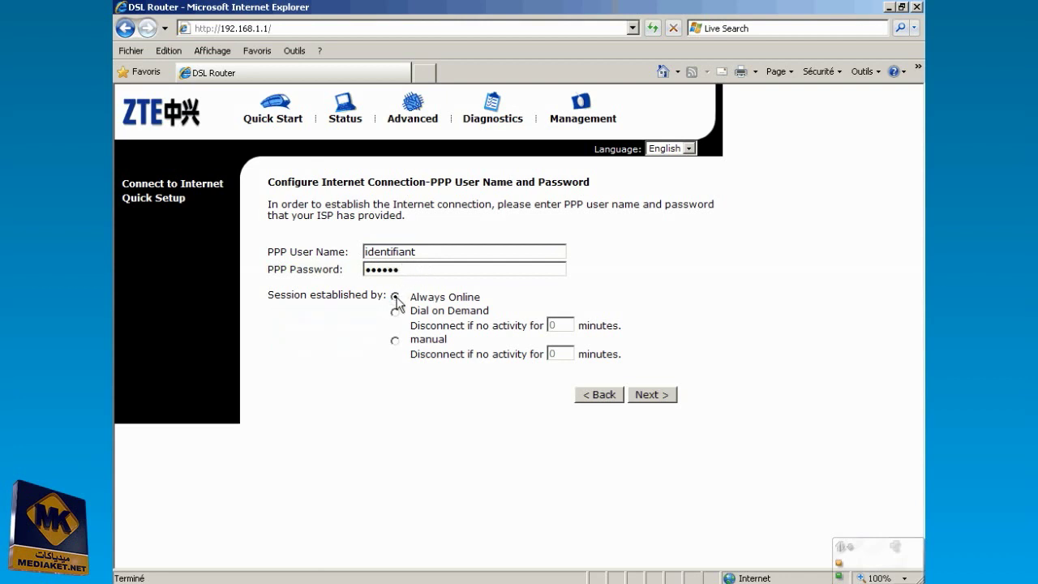
{"action": "left_click", "coordinate": [661, 395]}
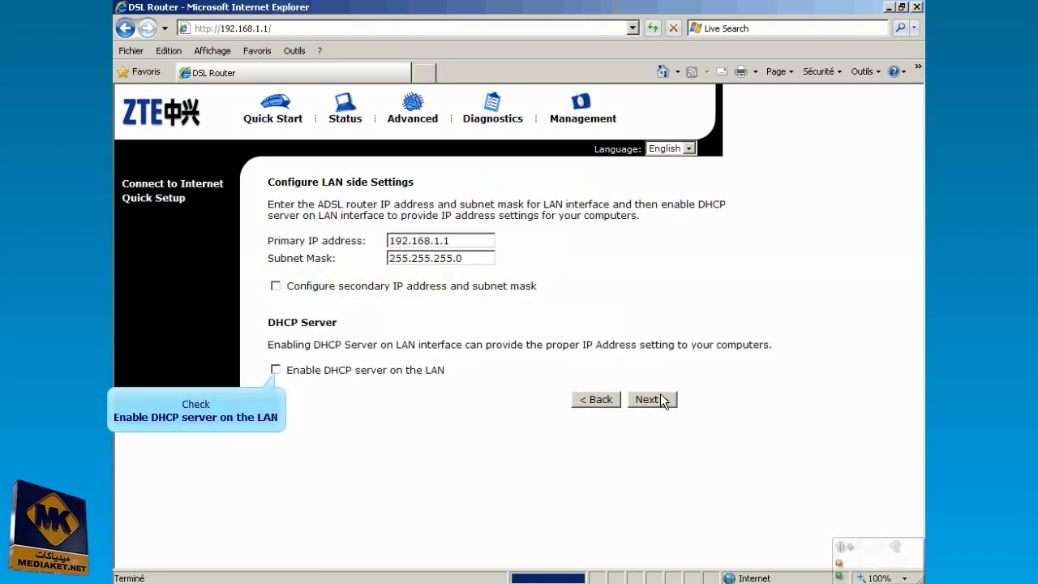
- Enable the LAN DHCP server and apply the PPPoE configuration from the Summary page
{"action": "left_click", "coordinate": [276, 369]}
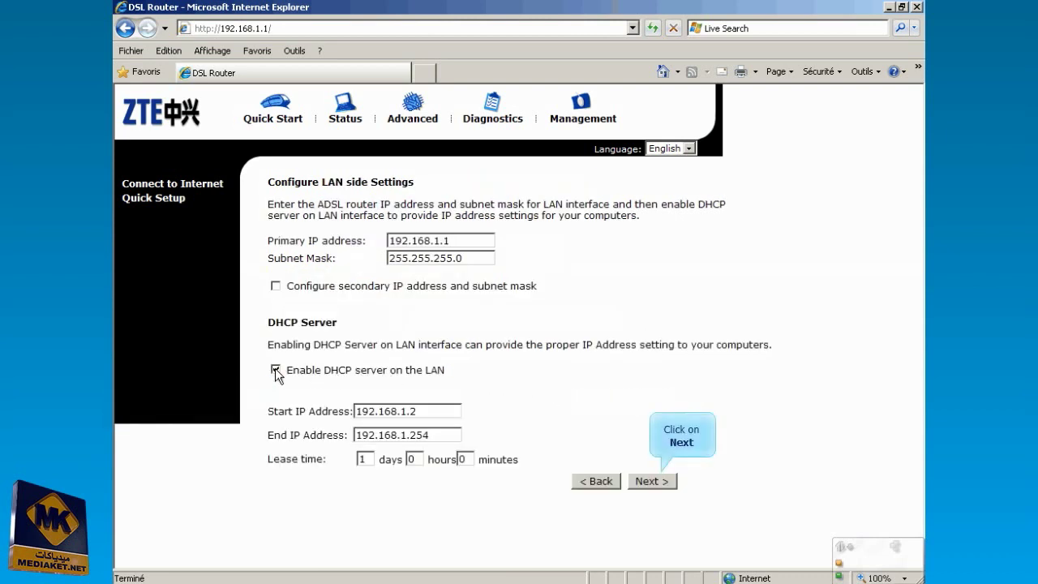
{"action": "left_click", "coordinate": [653, 482]}
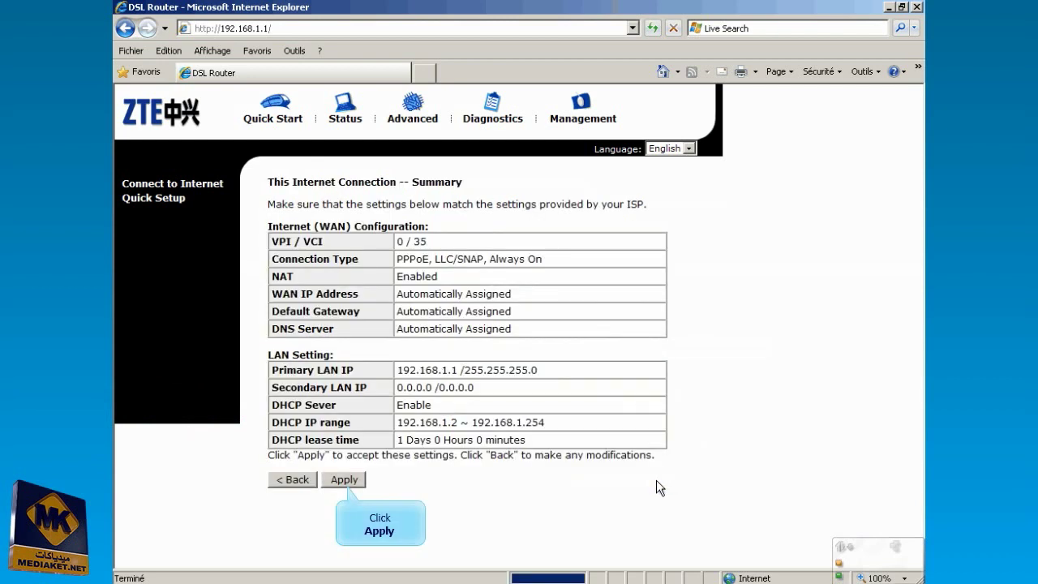
{"action": "left_click", "coordinate": [343, 479]}
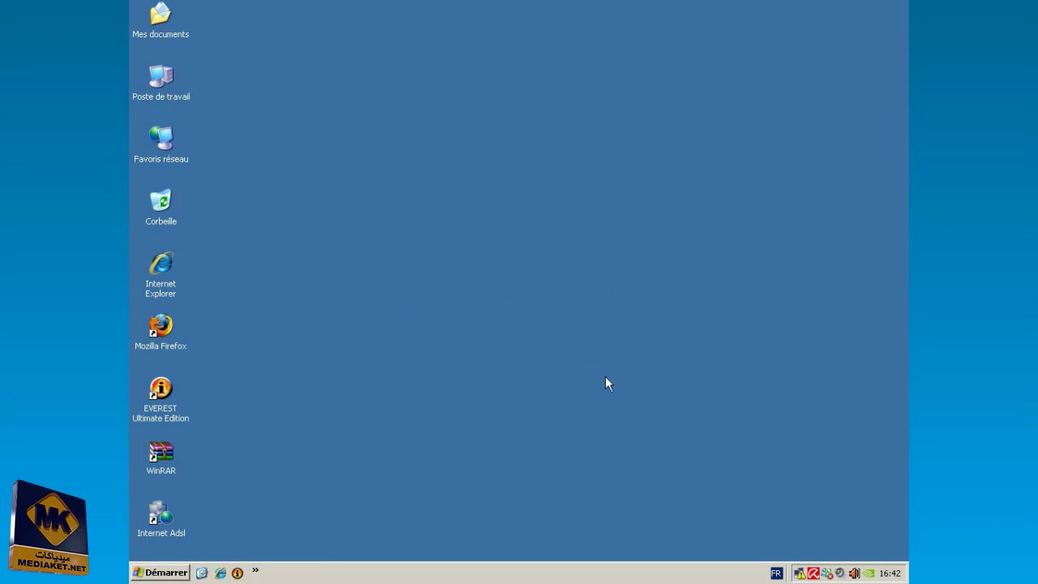
- Set the LAN connection's TCP/IP to obtain IP and DNS addresses automatically, then close the dialogs
{"action": "left_click", "coordinate": [799, 572]}
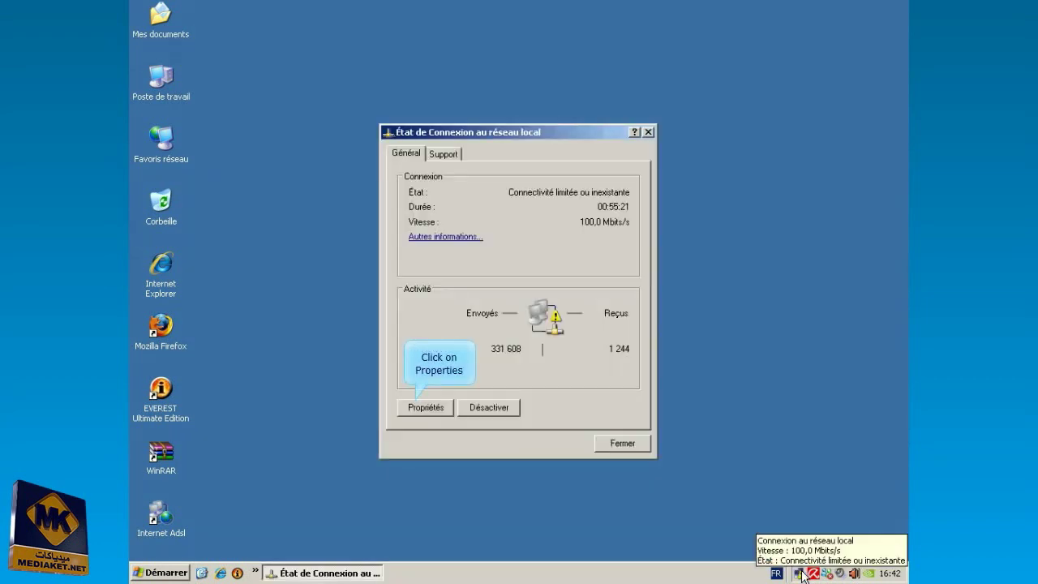
{"action": "left_click", "coordinate": [416, 410]}
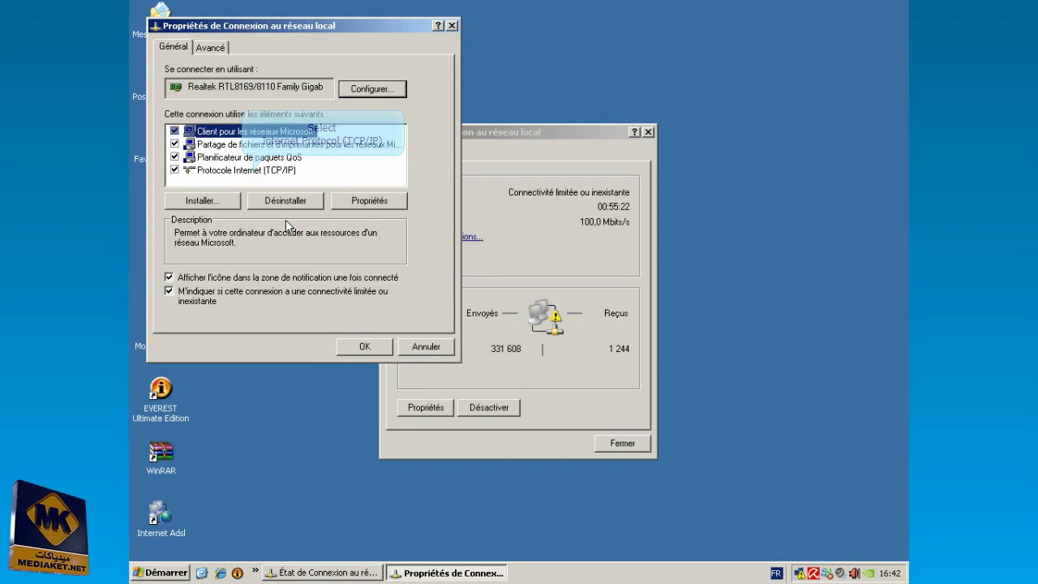
{"action": "left_click", "coordinate": [250, 171]}
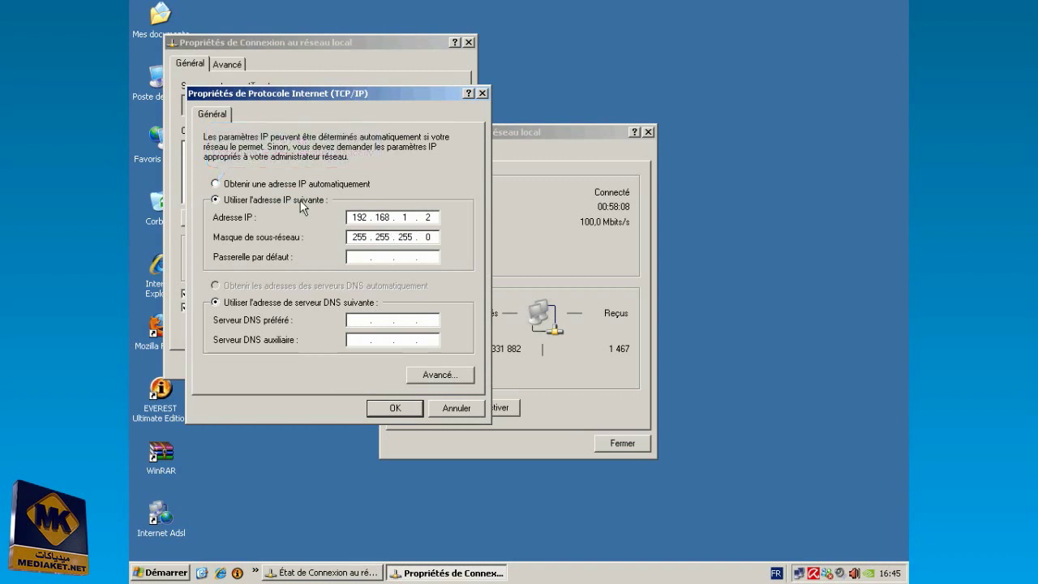
{"action": "left_click", "coordinate": [216, 184]}
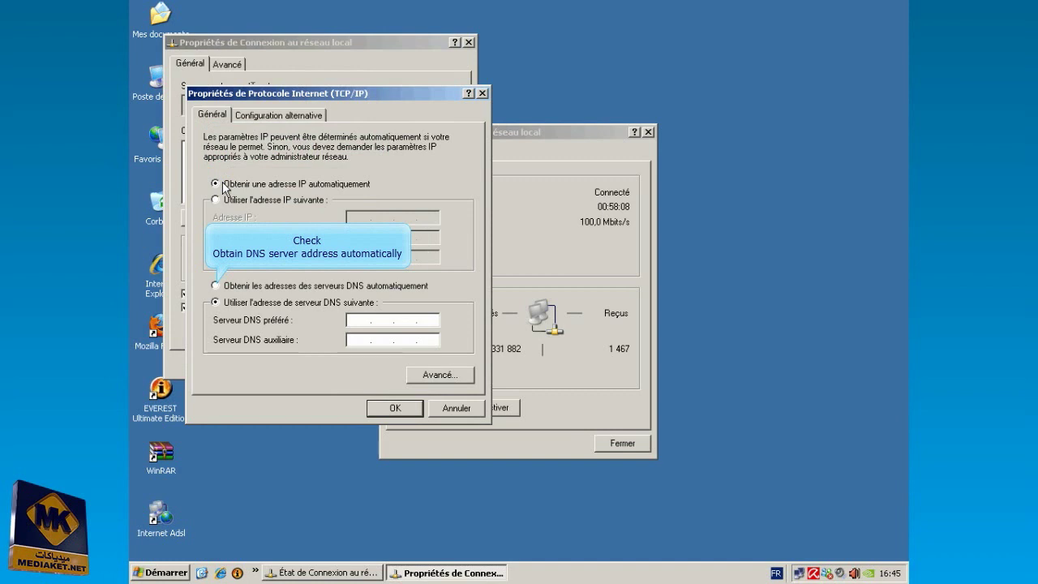
{"action": "left_click", "coordinate": [226, 286]}
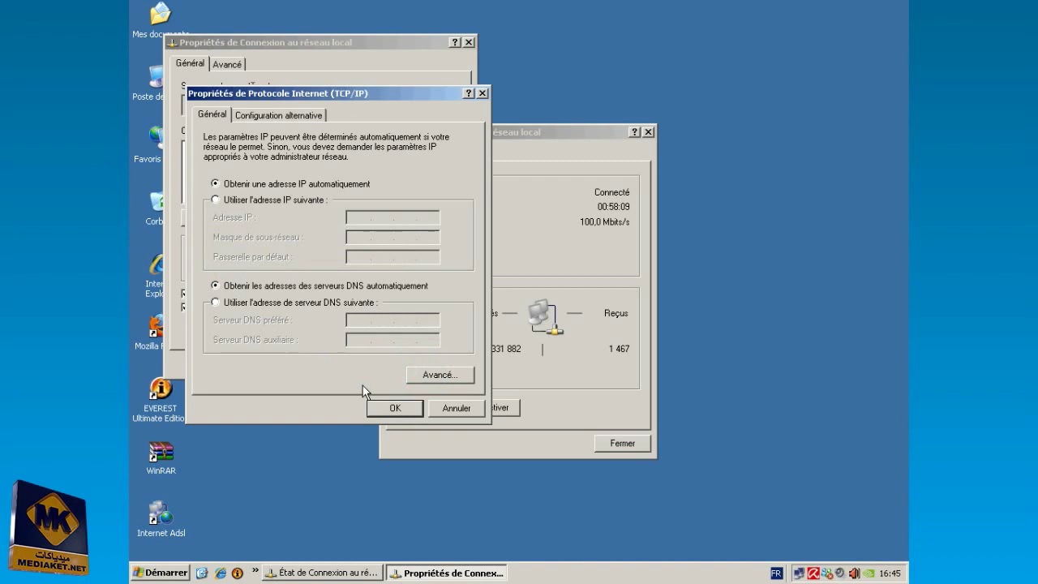
{"action": "left_click", "coordinate": [389, 405]}
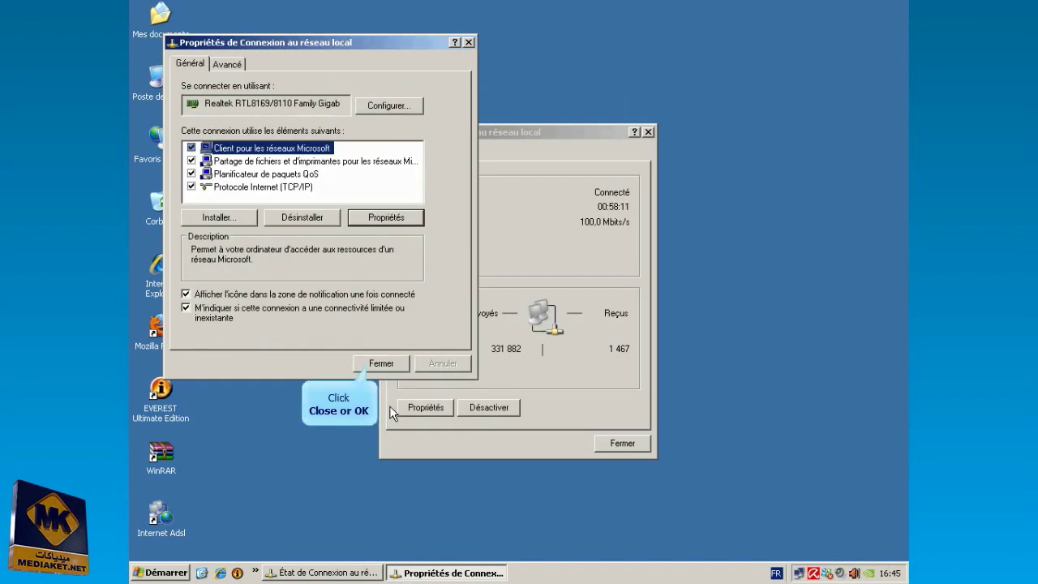
{"action": "left_click", "coordinate": [384, 364]}
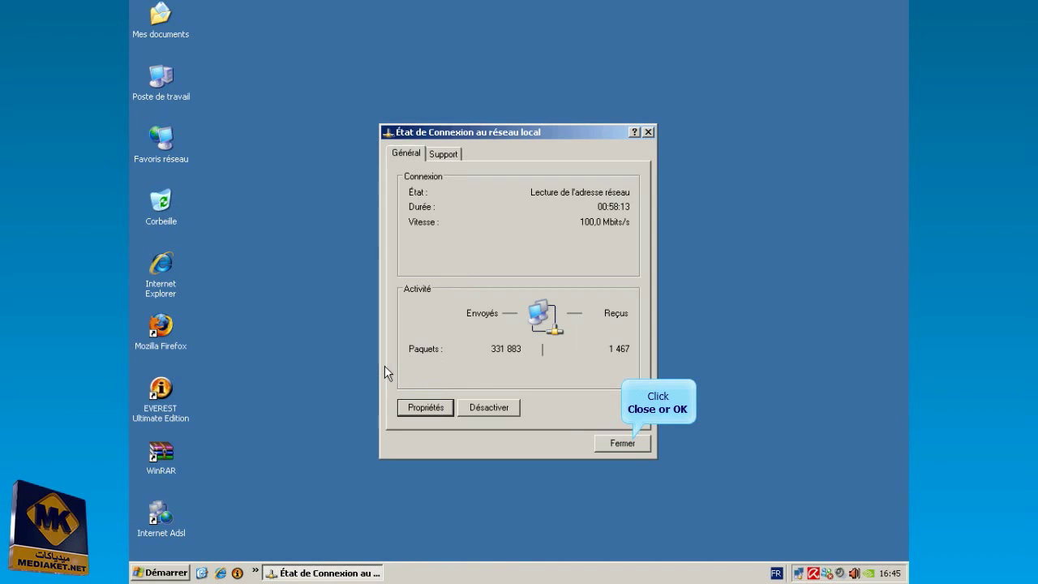
{"action": "left_click", "coordinate": [608, 443]}
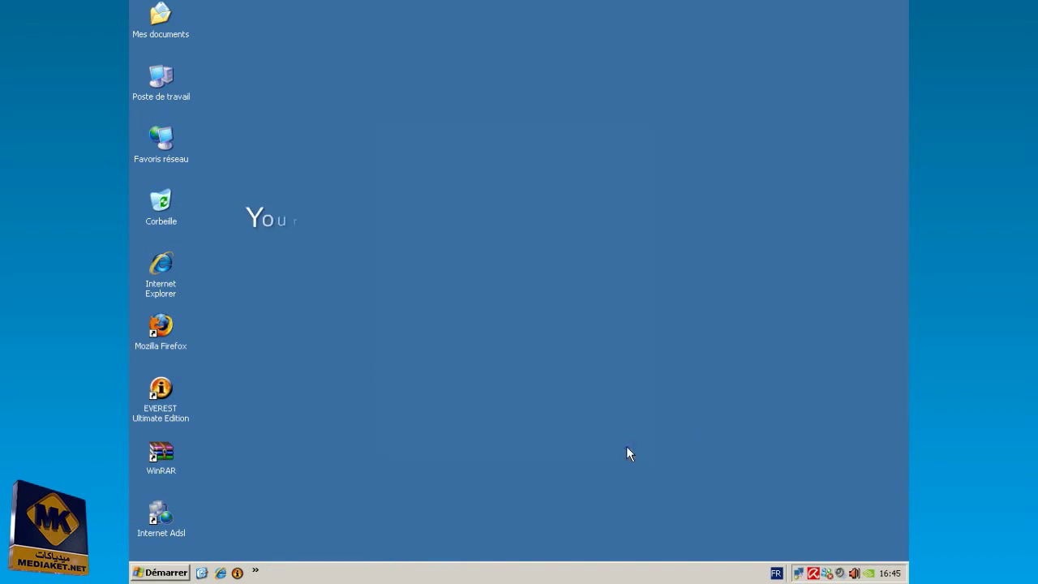